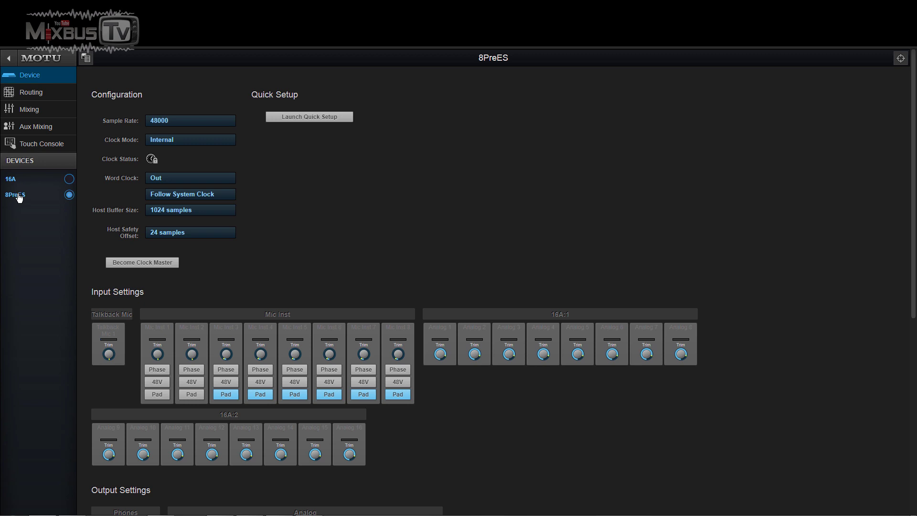
- Review the 8PreES device settings, from the clock configuration and input trims to the output, optical and monitor setup
{"action": "scroll", "coordinate": [263, 257], "scroll_direction": "down", "scroll_amount": 2}
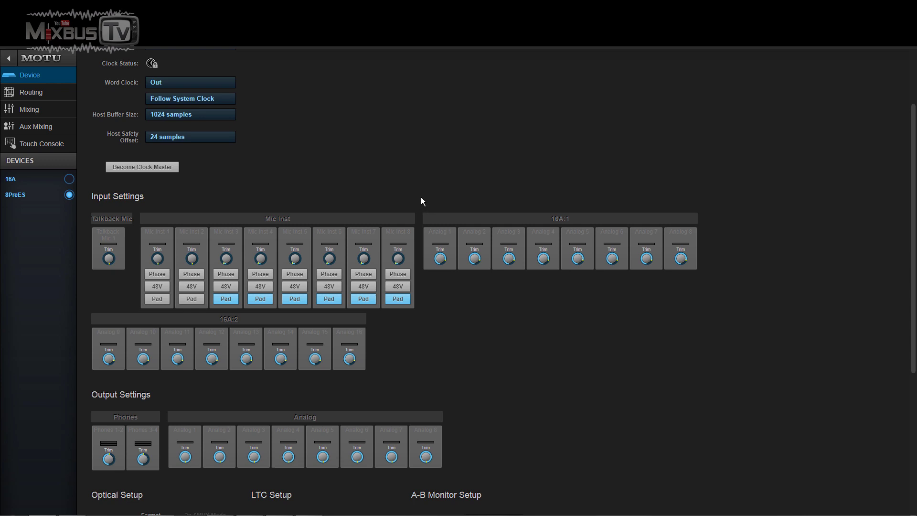
{"action": "scroll", "coordinate": [422, 202], "scroll_direction": "down", "scroll_amount": 2}
{"action": "scroll", "coordinate": [422, 201], "scroll_direction": "up", "scroll_amount": 4}
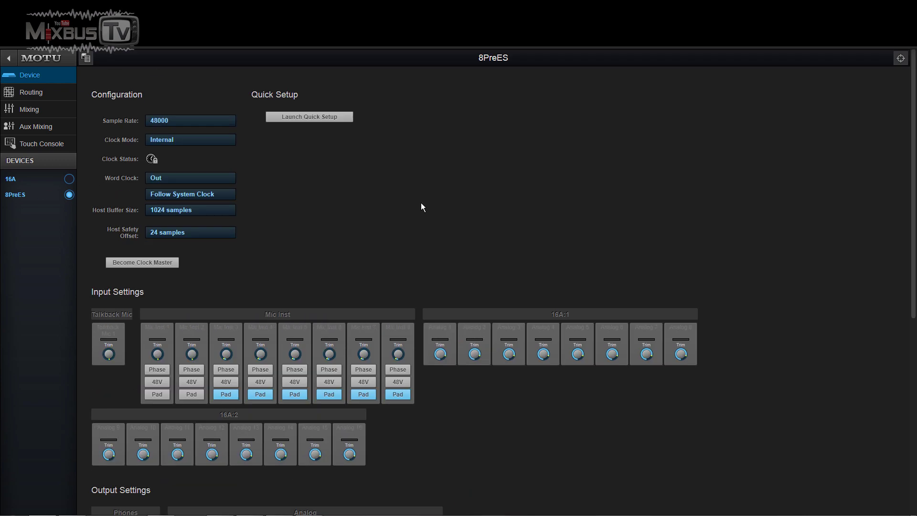
{"action": "scroll", "coordinate": [416, 206], "scroll_direction": "down", "scroll_amount": 2}
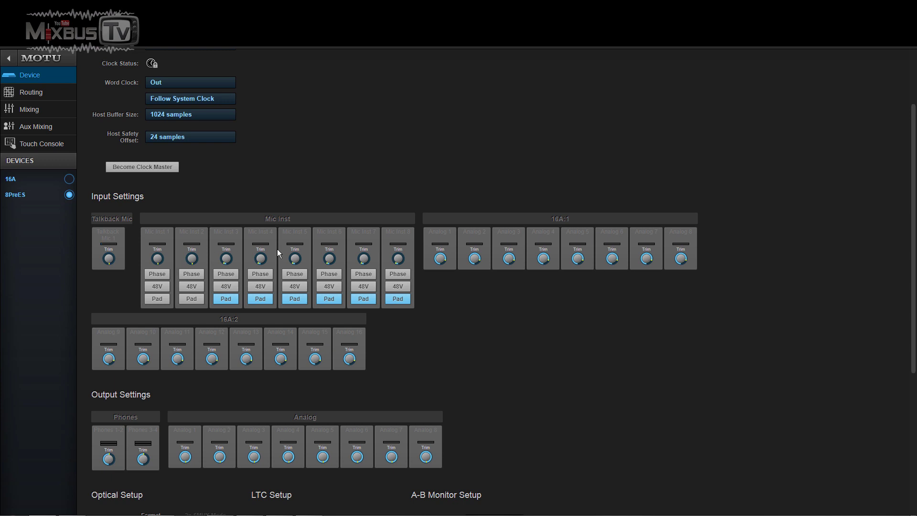
{"action": "scroll", "coordinate": [347, 290], "scroll_direction": "down", "scroll_amount": 5}
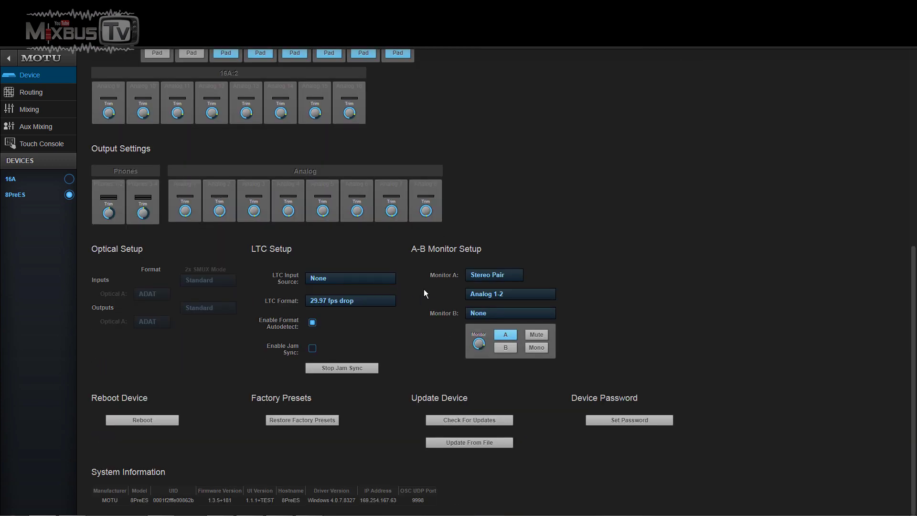
{"action": "scroll", "coordinate": [438, 357], "scroll_direction": "up", "scroll_amount": 2}
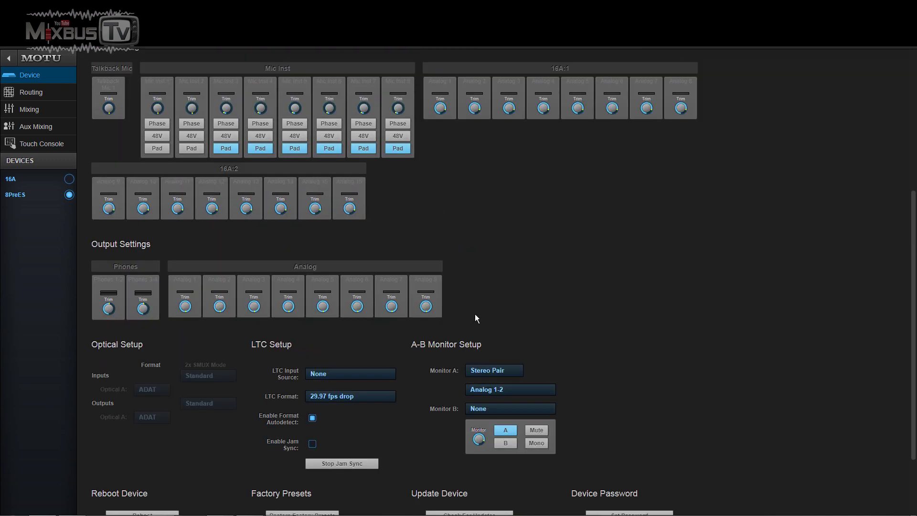
{"action": "scroll", "coordinate": [473, 301], "scroll_direction": "up", "scroll_amount": 4}
{"action": "scroll", "coordinate": [470, 286], "scroll_direction": "up", "scroll_amount": 1}
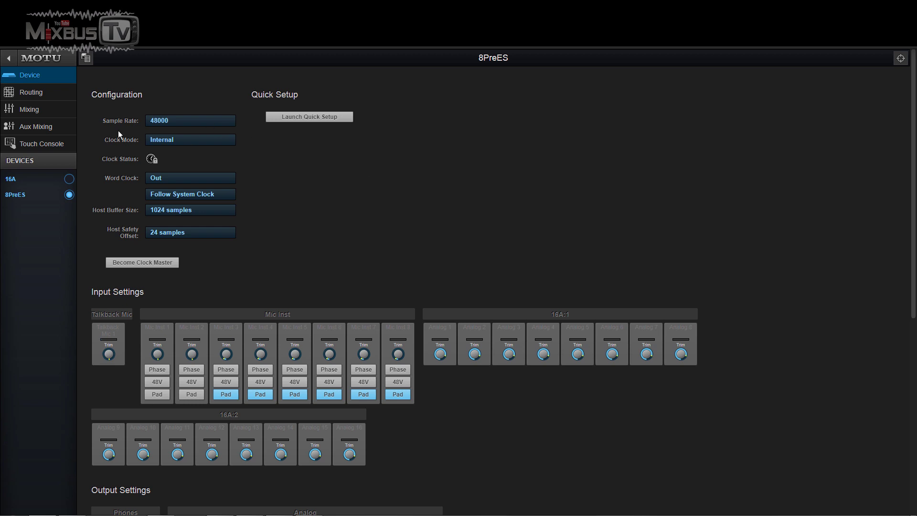
- Examine the routing grid of the 8PreES, including its computer and AVB stream assignments, and the routing grid of the 16A
{"action": "left_click", "coordinate": [32, 96]}
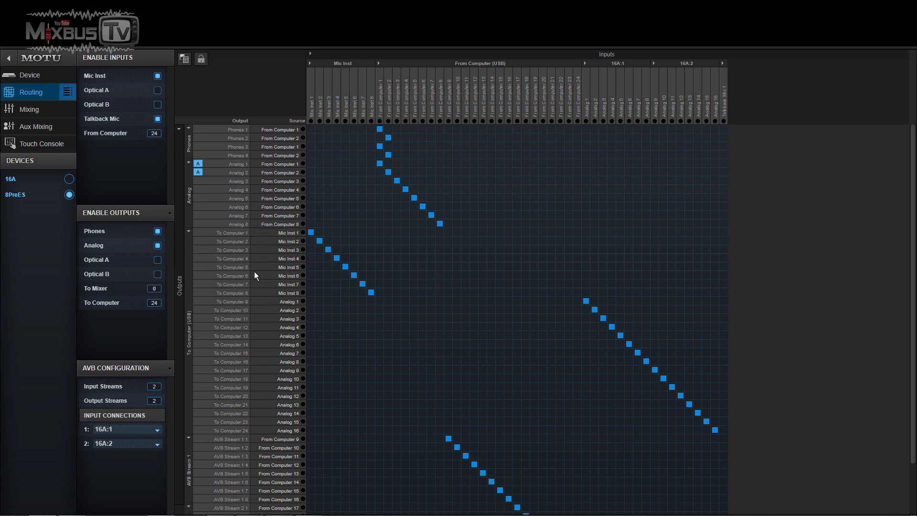
{"action": "scroll", "coordinate": [255, 276], "scroll_direction": "down", "scroll_amount": 2}
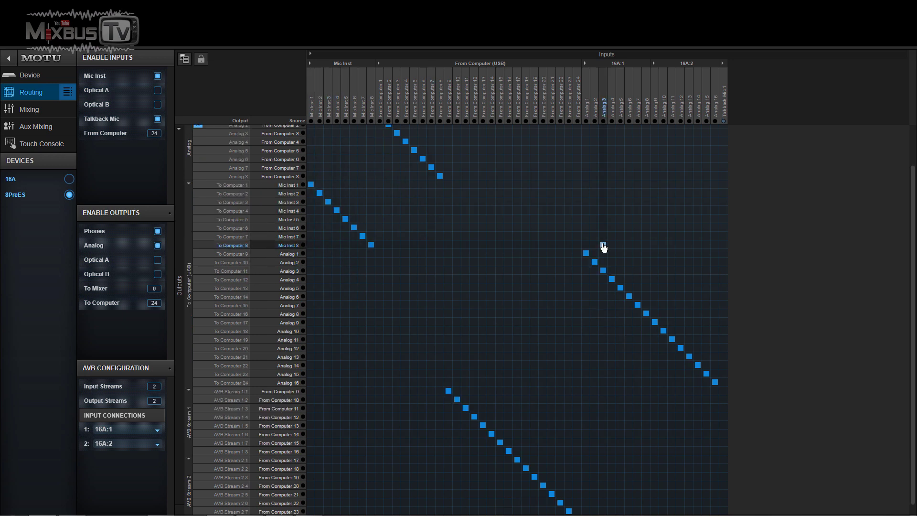
{"action": "scroll", "coordinate": [601, 138], "scroll_direction": "up", "scroll_amount": 2}
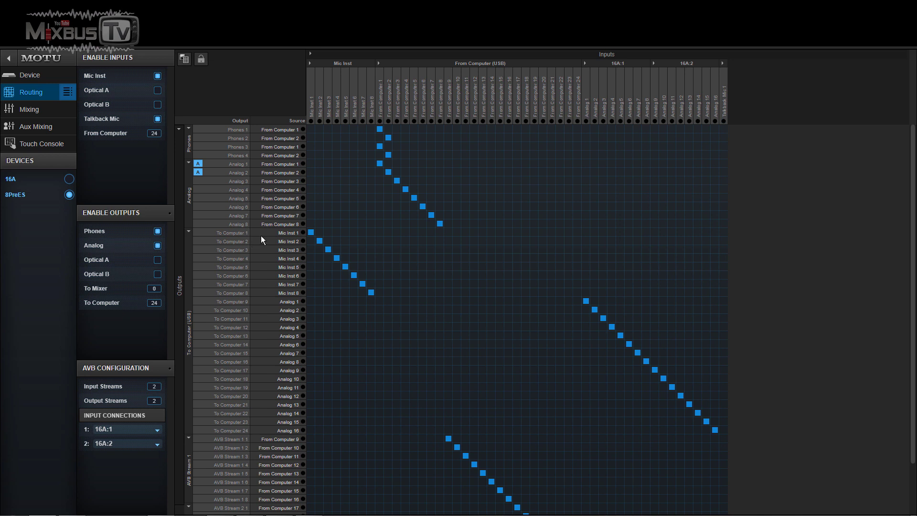
{"action": "scroll", "coordinate": [261, 237], "scroll_direction": "down", "scroll_amount": 3}
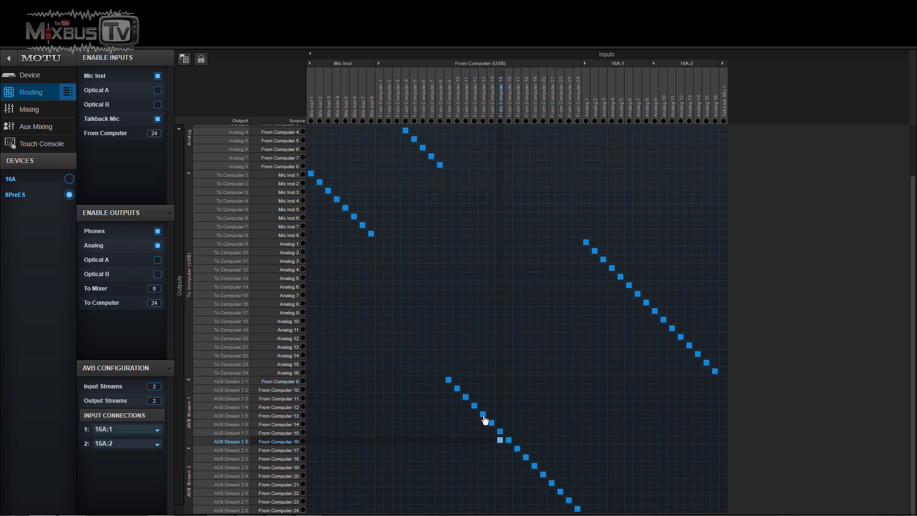
{"action": "left_click", "coordinate": [47, 178]}
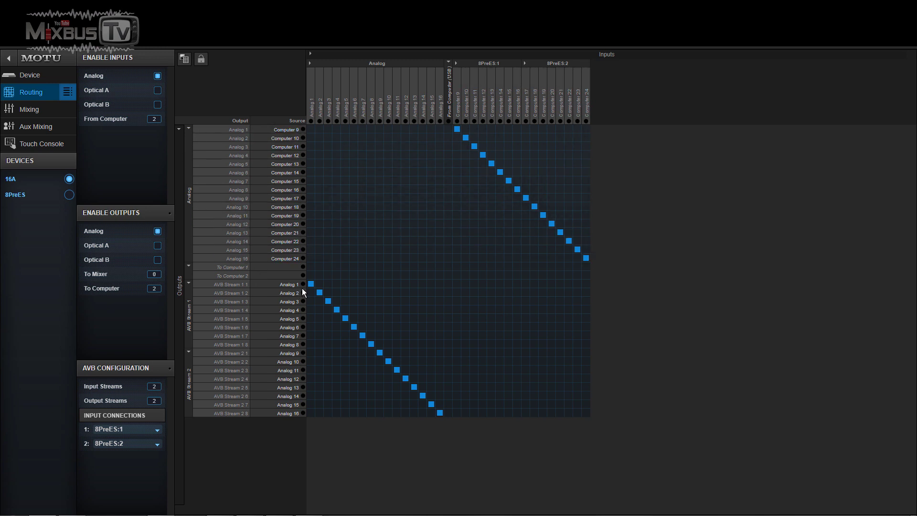
{"action": "left_click", "coordinate": [320, 284]}
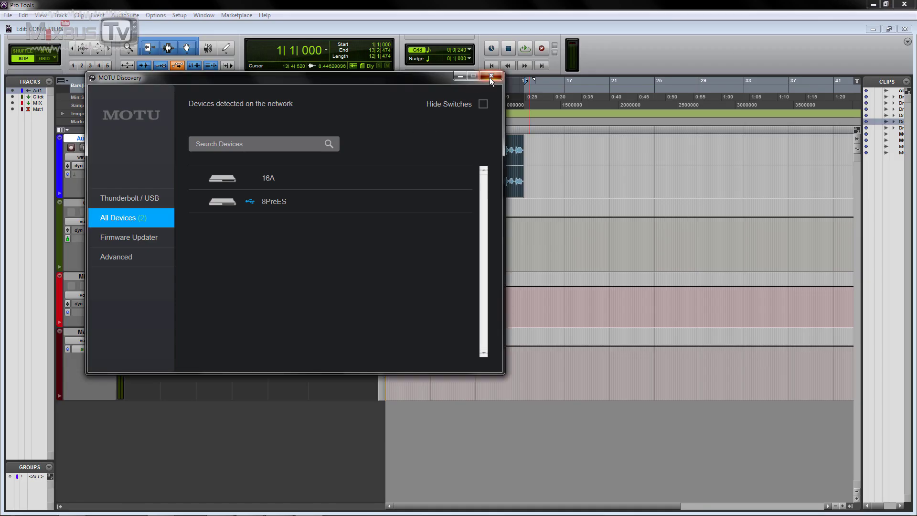
- Close the MOTU Discovery window in front of Pro Tools and review the input, output, bus and insert paths in I/O Setup
{"action": "left_click", "coordinate": [490, 77]}
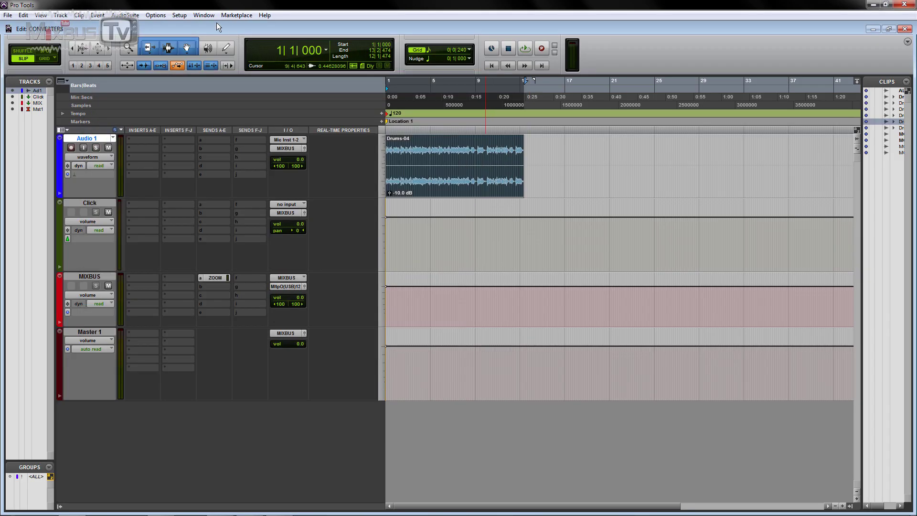
{"action": "left_click", "coordinate": [179, 15]}
{"action": "left_click", "coordinate": [194, 62]}
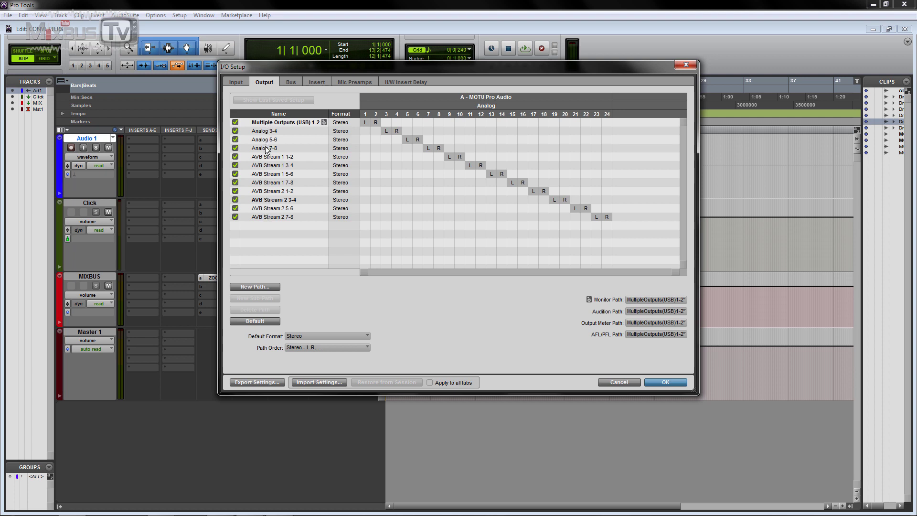
{"action": "left_click", "coordinate": [244, 83]}
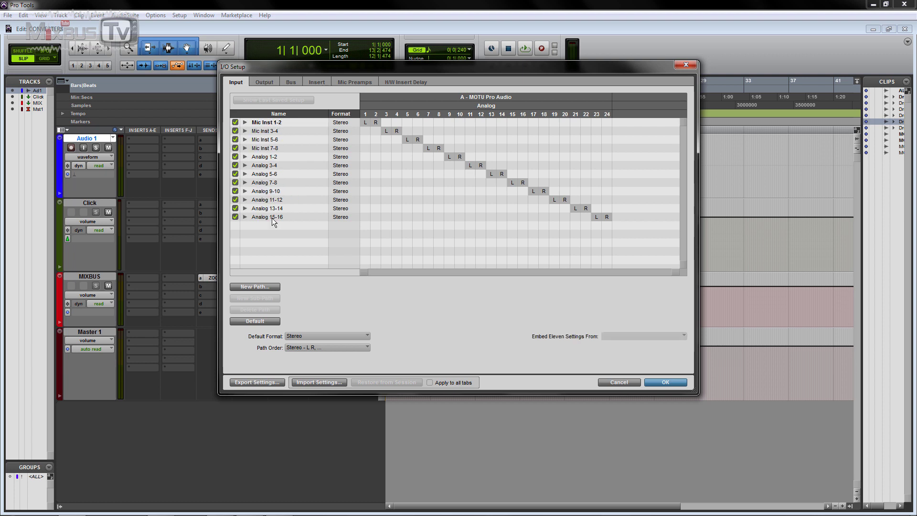
{"action": "left_click", "coordinate": [270, 82]}
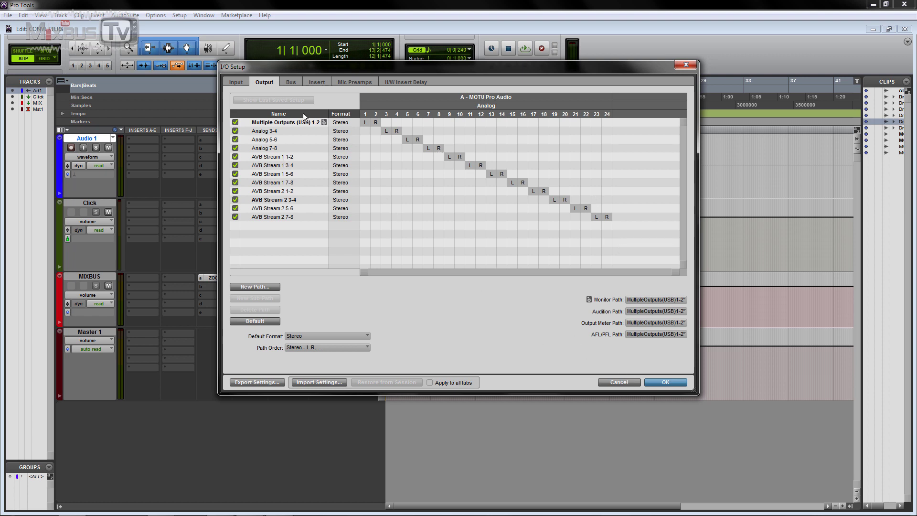
{"action": "left_click", "coordinate": [291, 83]}
{"action": "left_click", "coordinate": [316, 82]}
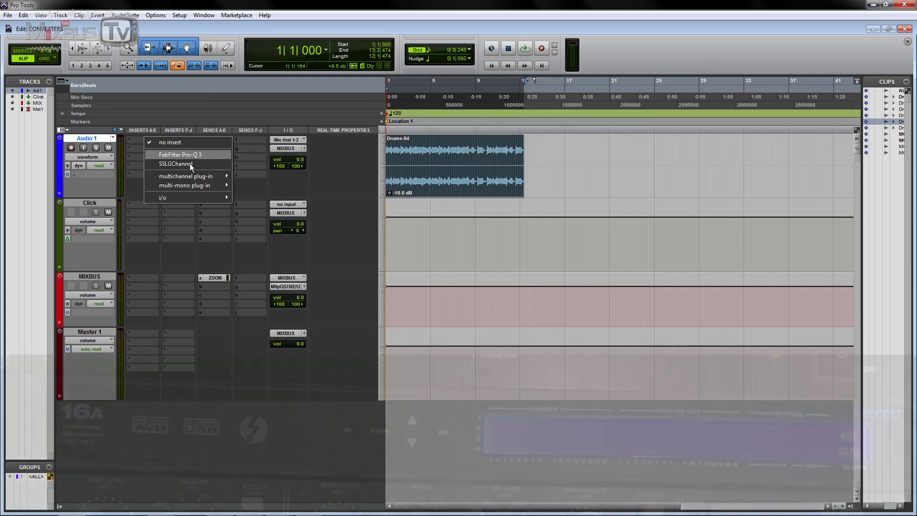
- Add the PULTEC (Stereo) hardware insert to the first insert slot of Audio 1 and start playback
{"action": "mouse_move", "coordinate": [196, 197]}
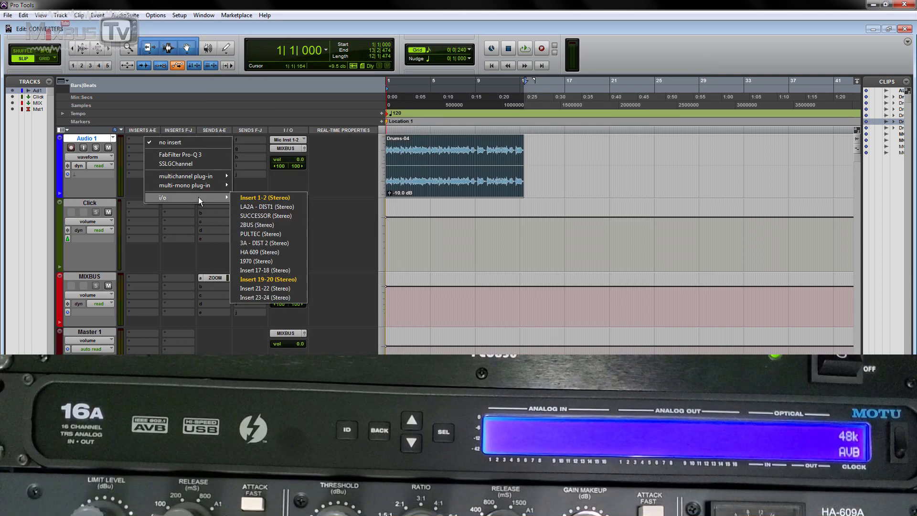
{"action": "left_click", "coordinate": [259, 234]}
{"action": "left_click", "coordinate": [217, 140]}
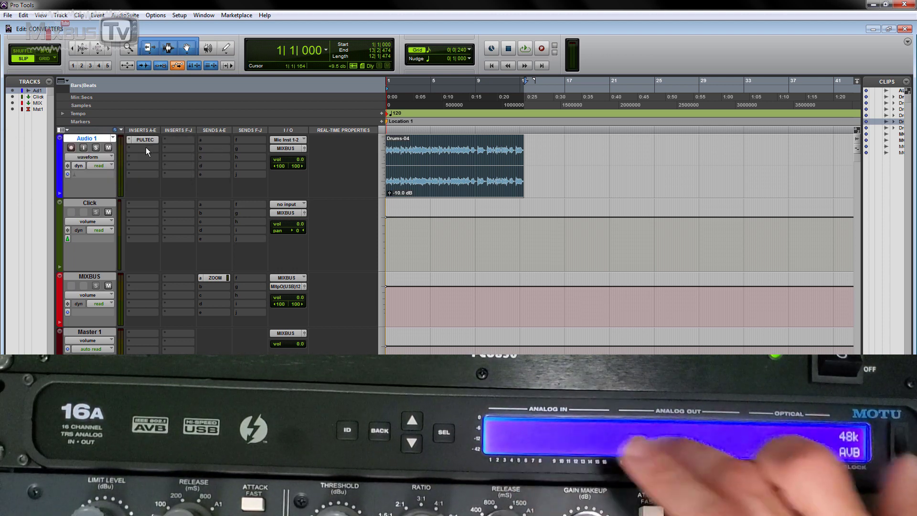
{"action": "key", "text": "space"}
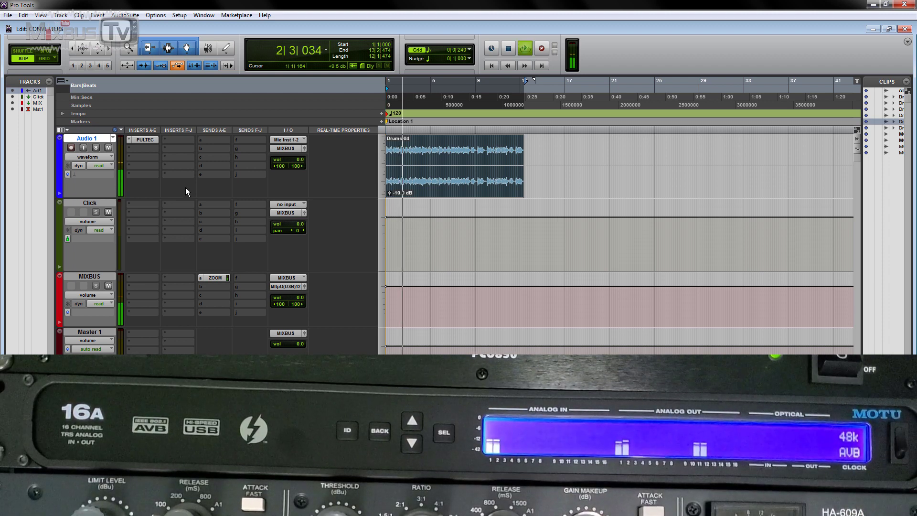
- Replace the hardware insert on Audio 1 with 3A - DIST 2 (Stereo) during playback and close its insert window
{"action": "left_click", "coordinate": [128, 140]}
{"action": "mouse_move", "coordinate": [170, 198]}
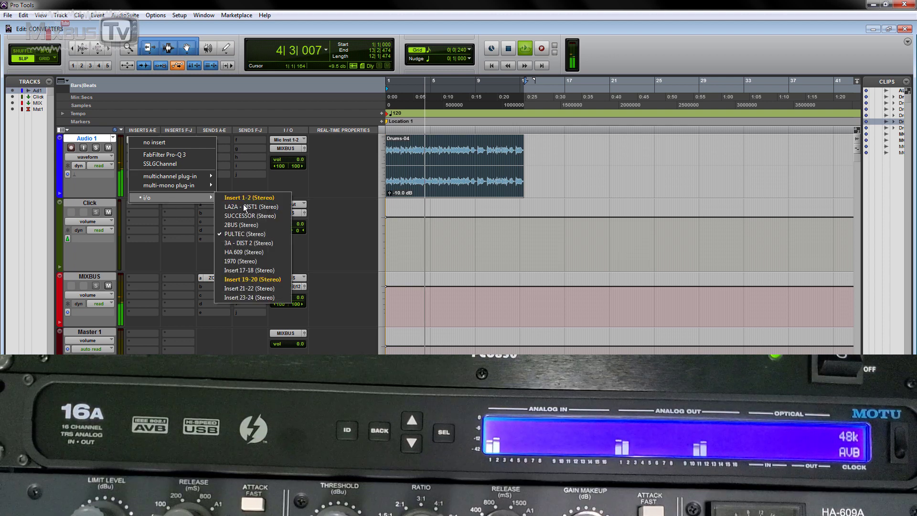
{"action": "left_click", "coordinate": [245, 242]}
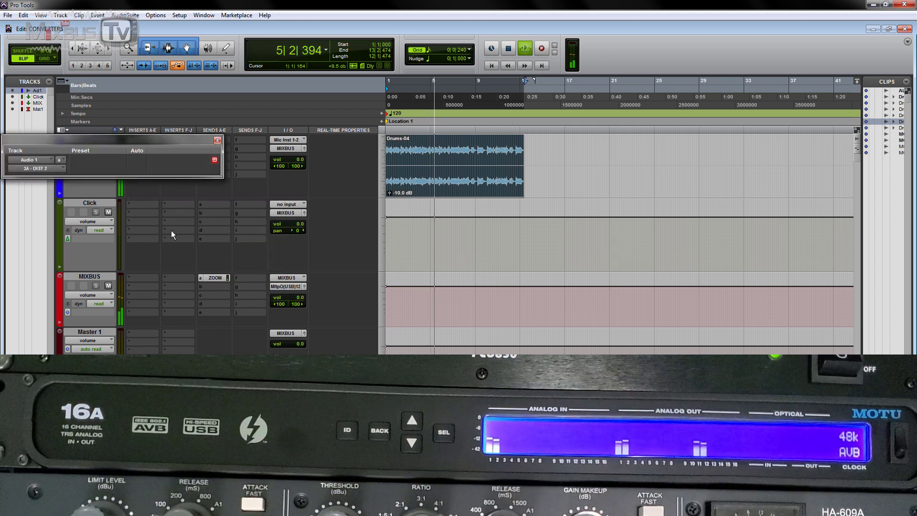
{"action": "left_click", "coordinate": [219, 140]}
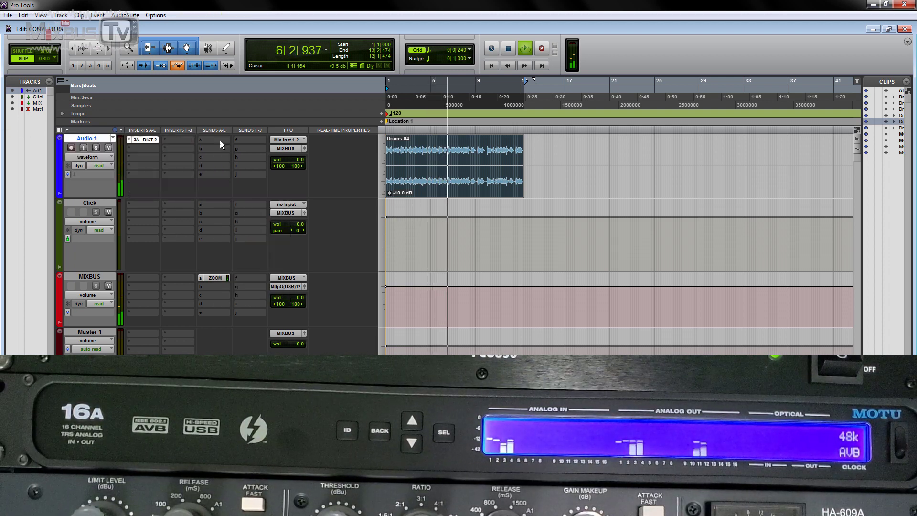
- Switch the Audio 1 hardware insert to 1970 (Stereo) during playback and close its insert window
{"action": "left_click", "coordinate": [132, 141]}
{"action": "mouse_move", "coordinate": [167, 198]}
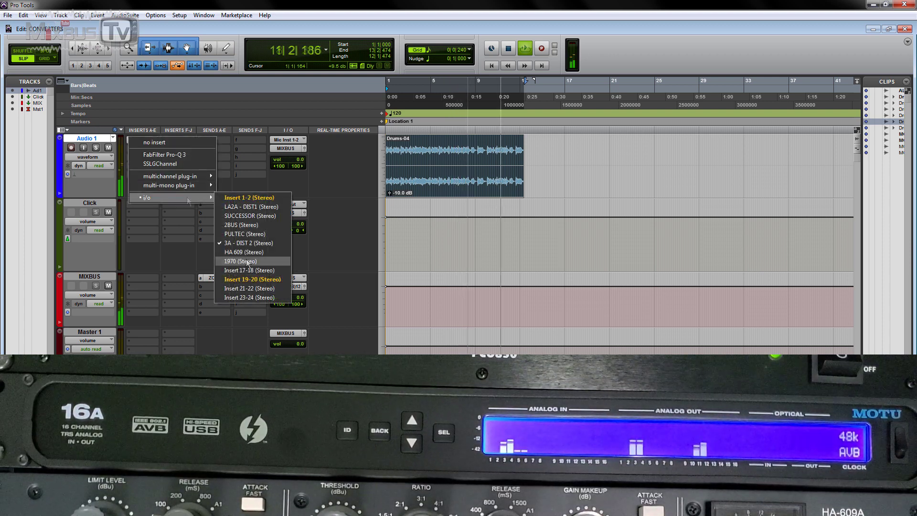
{"action": "left_click", "coordinate": [246, 260]}
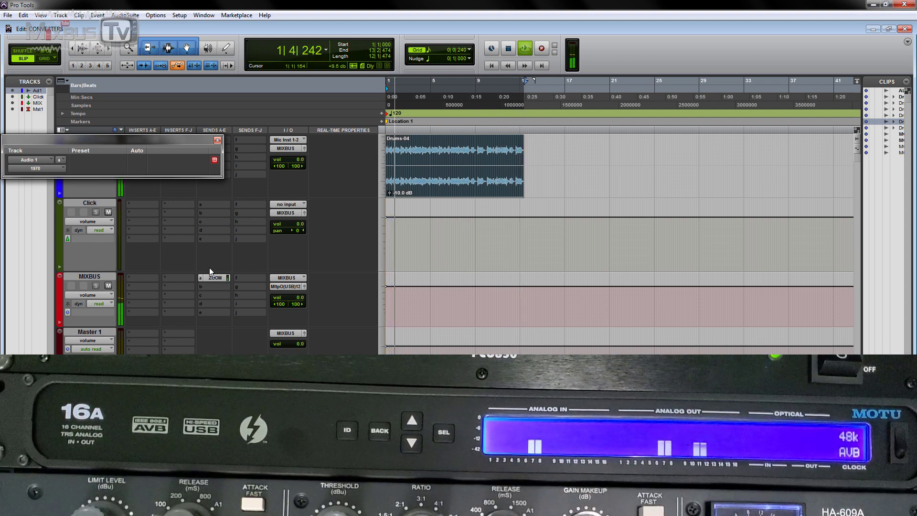
{"action": "left_click", "coordinate": [217, 140]}
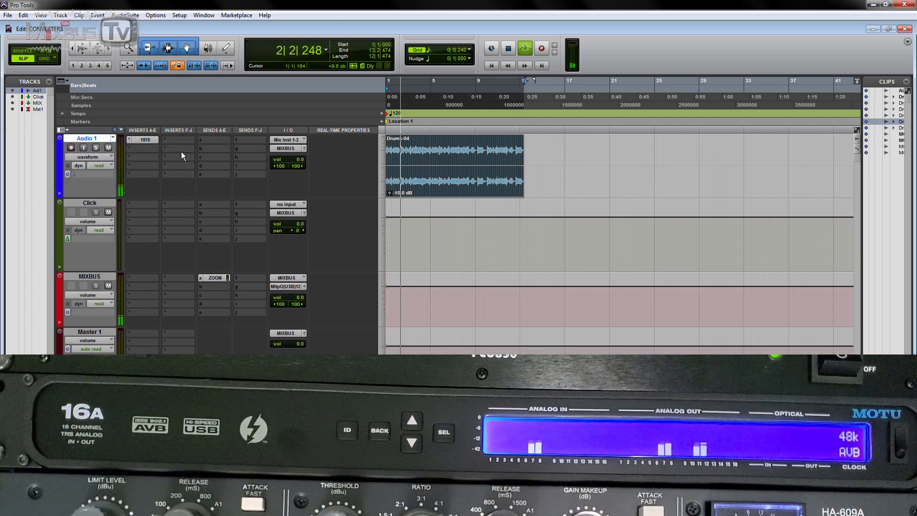
- Change the Audio 1 hardware insert to HA 609 (Stereo), close its insert window and stop playback
{"action": "left_click", "coordinate": [142, 139]}
{"action": "mouse_move", "coordinate": [172, 197]}
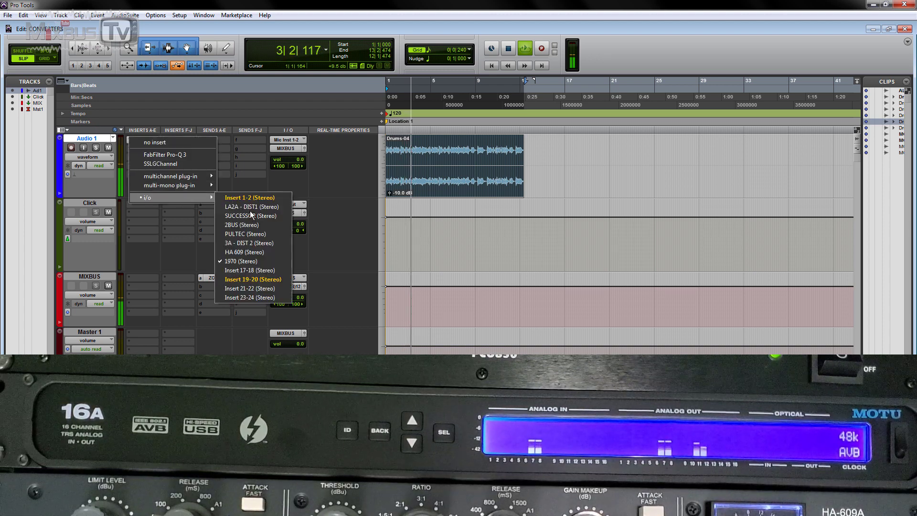
{"action": "left_click", "coordinate": [245, 252]}
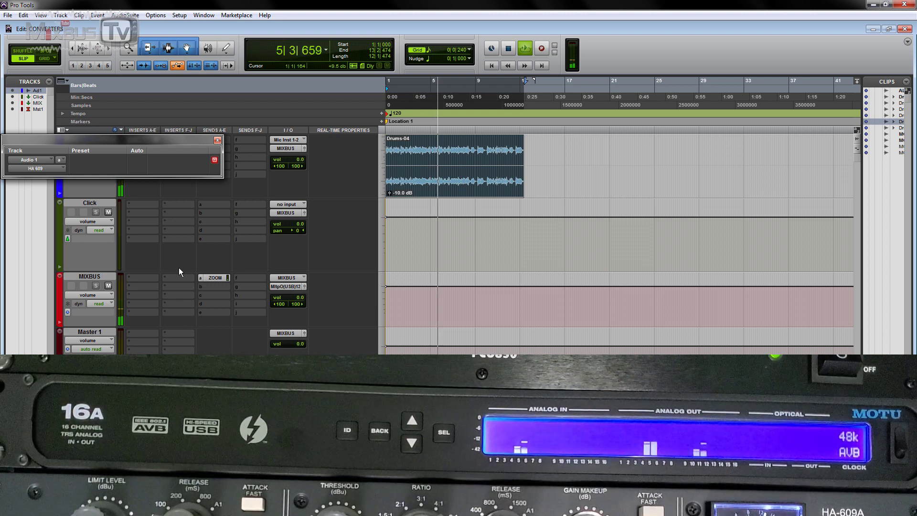
{"action": "left_click", "coordinate": [218, 140]}
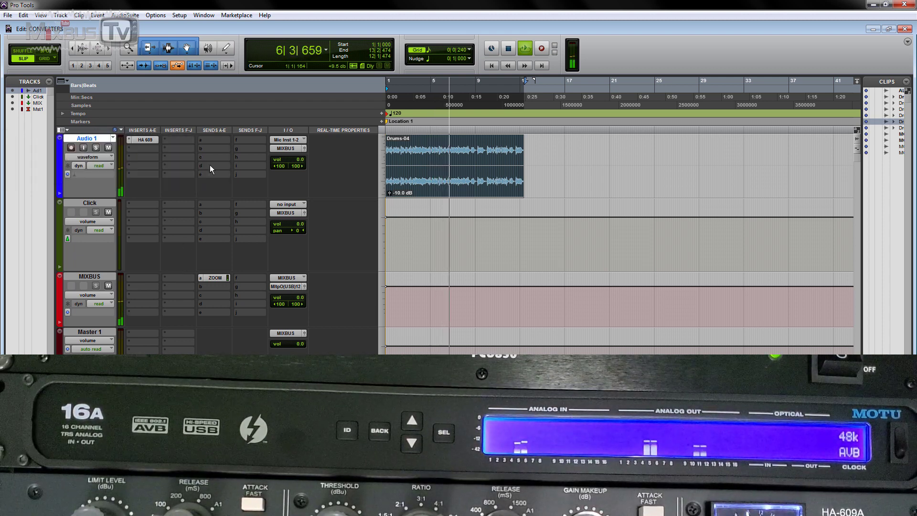
{"action": "key", "text": "space"}
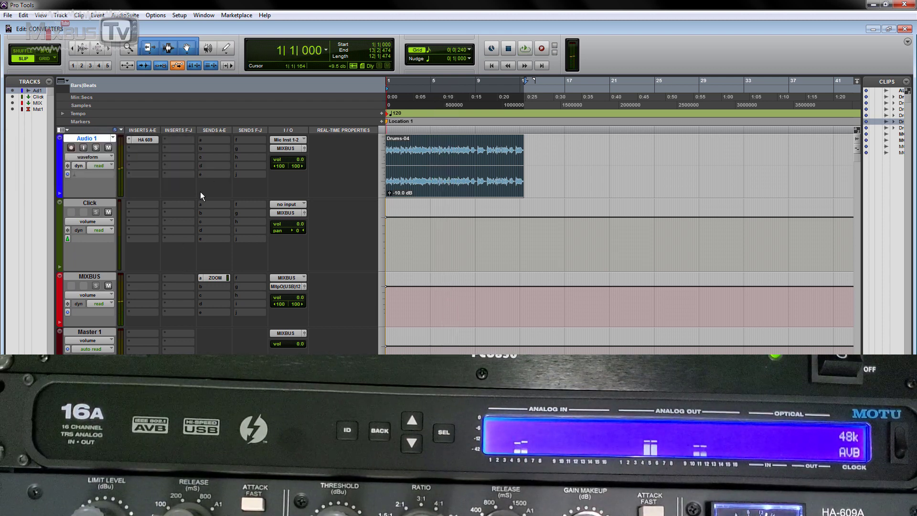